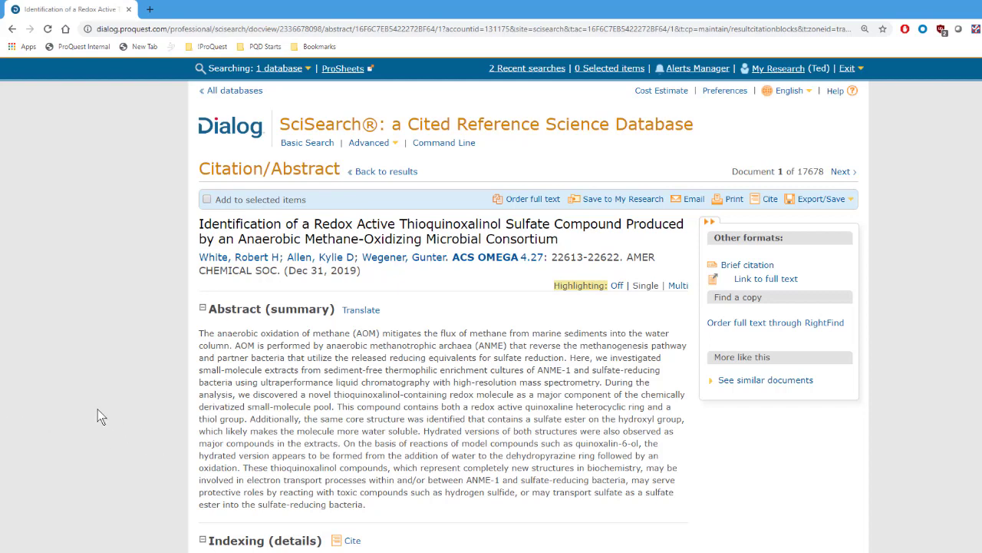
# Step: Open the first cited reference, "Thermophilic anaerobic oxidation of methane by marine microbial consortia", from the article's References list
pyautogui.scroll(-5, 100, 411)
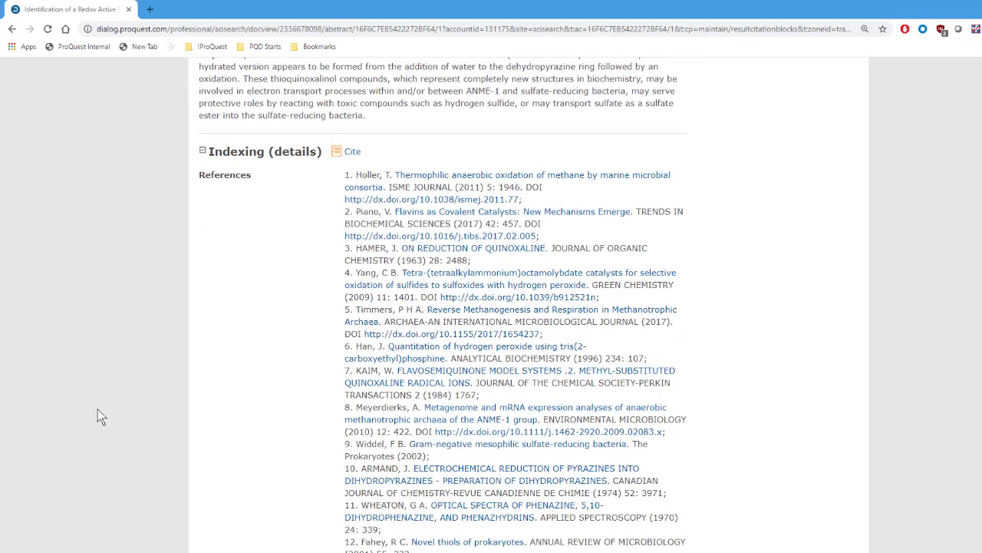
pyautogui.scroll(-1, 98, 409)
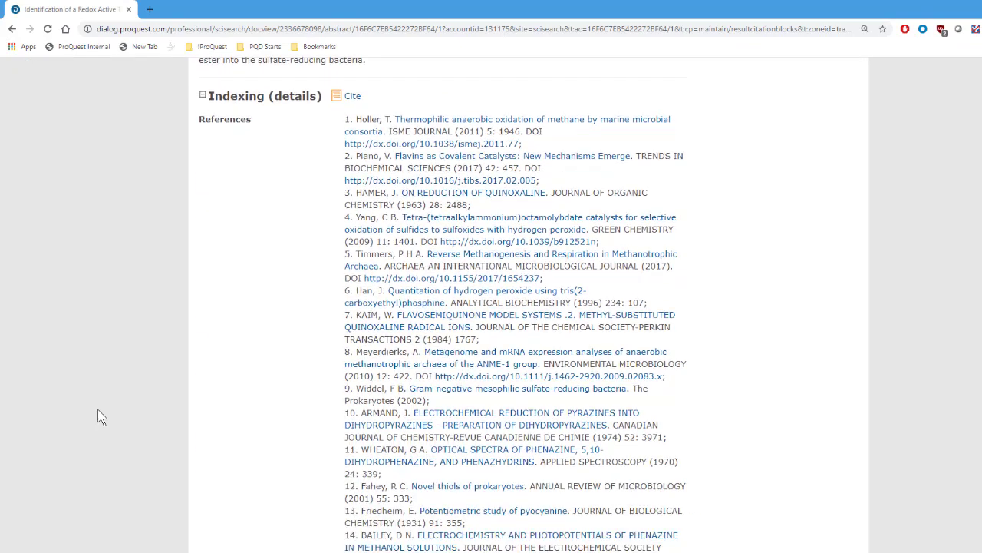
pyautogui.click(427, 127)
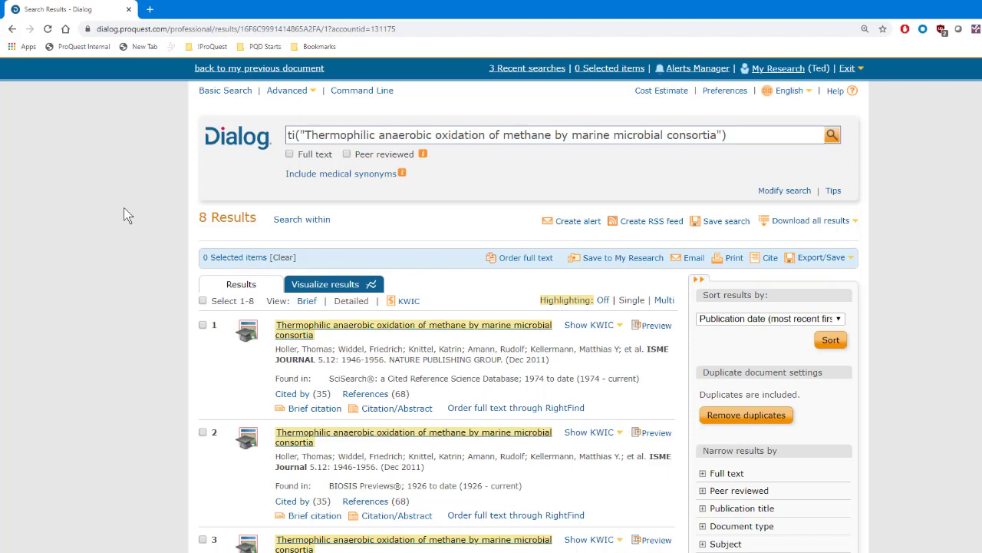
# Step: Review the search results for the cited article and expand the Database filter to examine the source databases
pyautogui.scroll(-1, 123, 207)
pyautogui.scroll(-1, 123, 207)
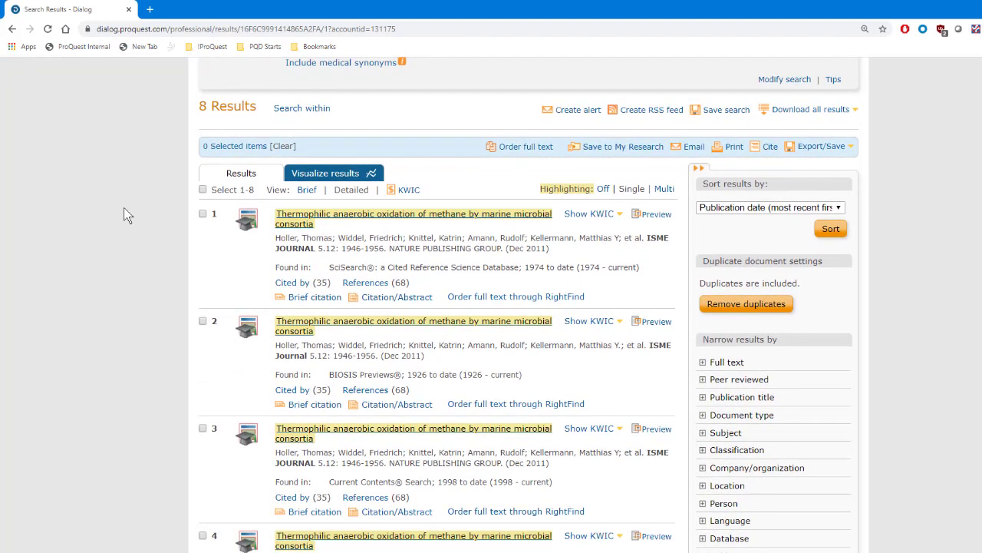
pyautogui.scroll(-1, 124, 207)
pyautogui.scroll(-1, 124, 207)
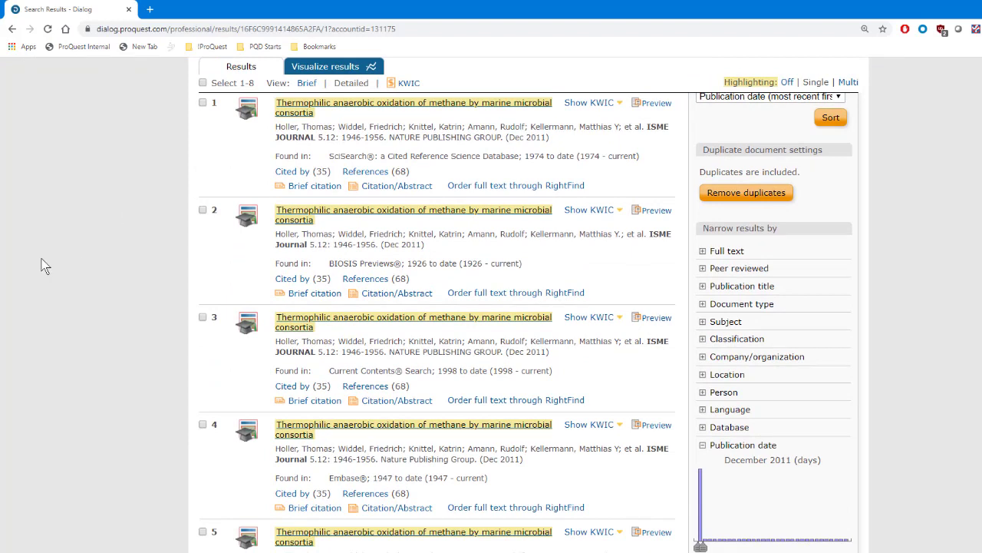
pyautogui.click(703, 429)
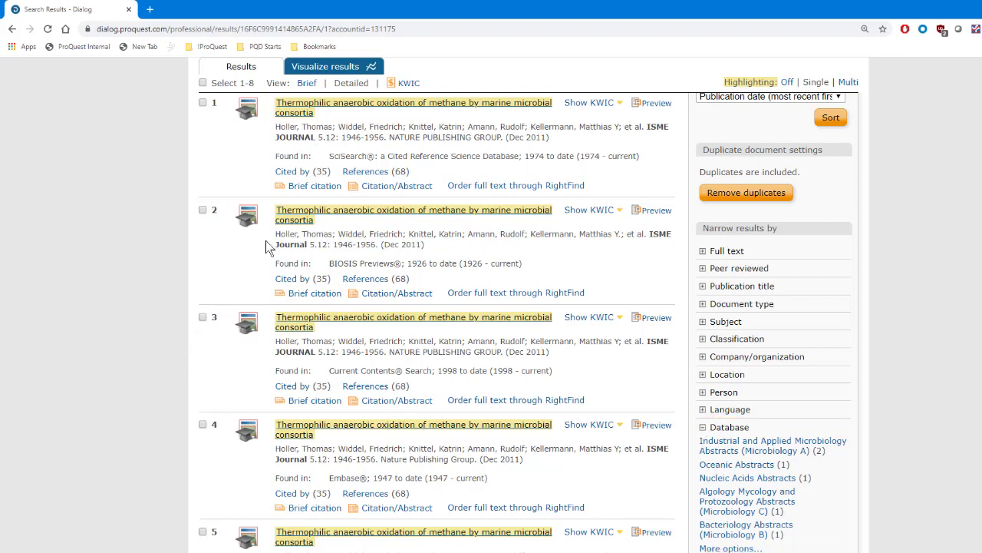
pyautogui.scroll(3, 364, 284)
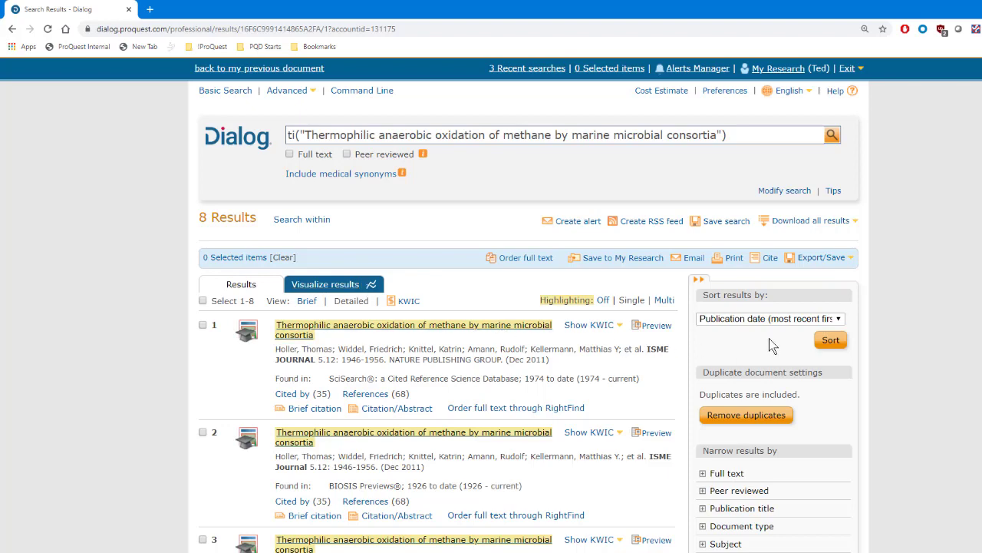
pyautogui.click(839, 257)
pyautogui.click(827, 258)
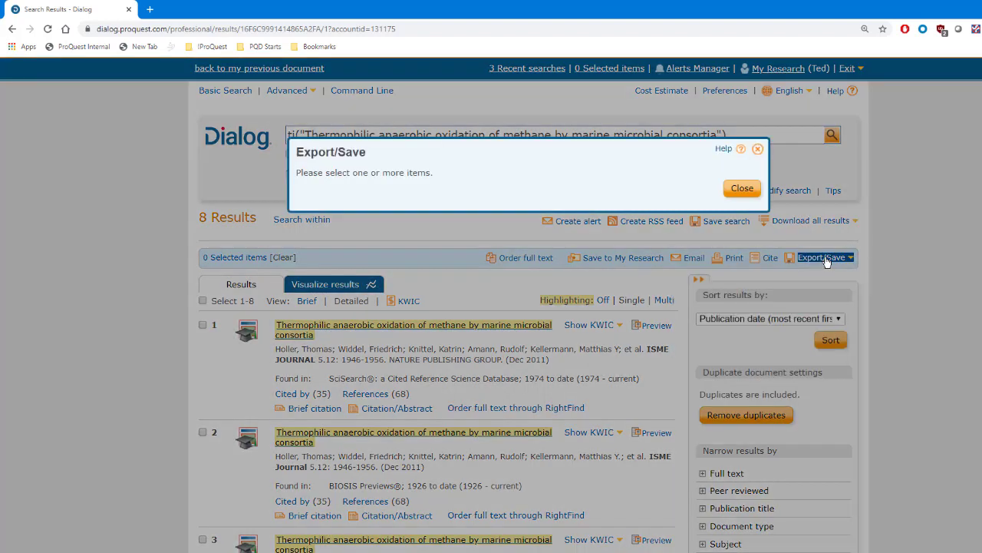
pyautogui.click(741, 192)
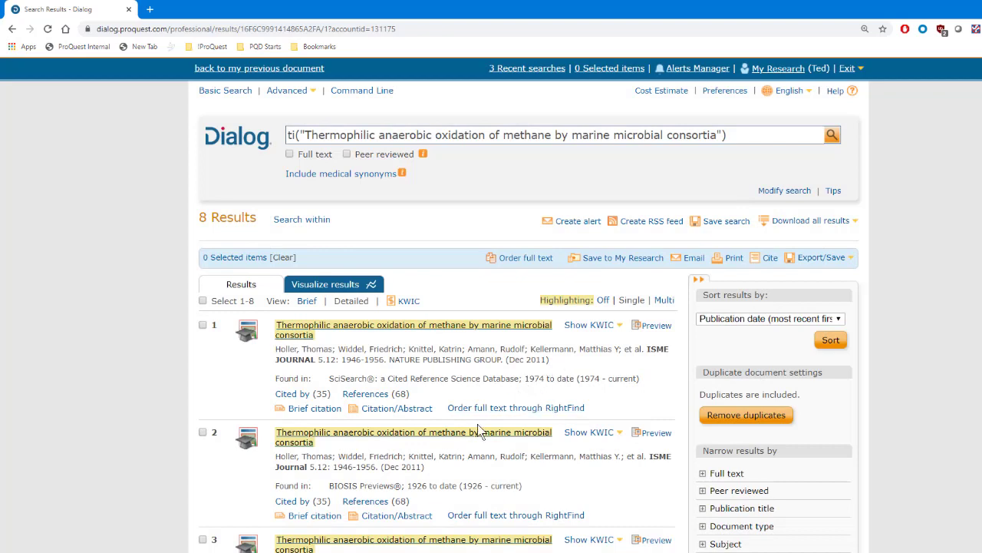
# Step: Open the second result's Citation/Abstract record, and return to the previous SciSearch document
pyautogui.click(457, 437)
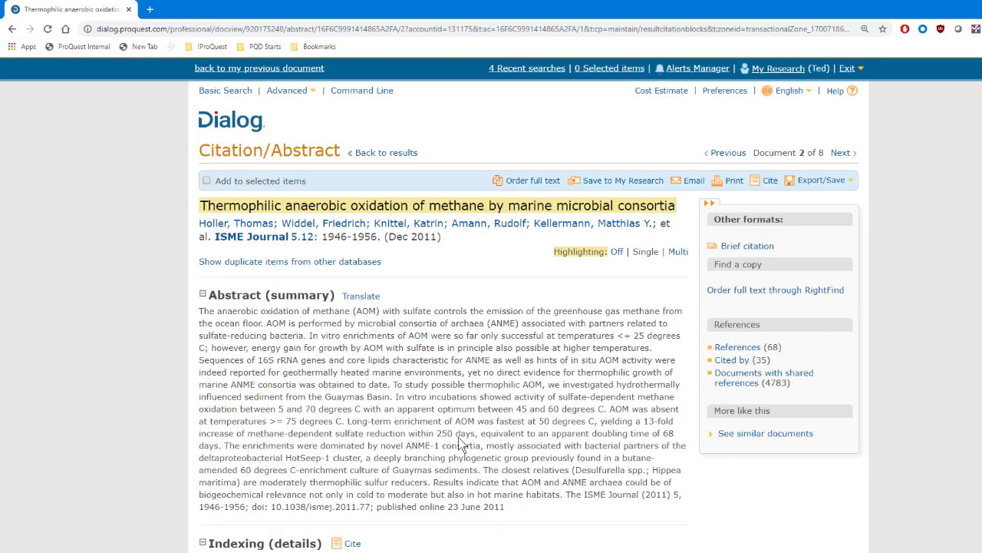
pyautogui.click(268, 70)
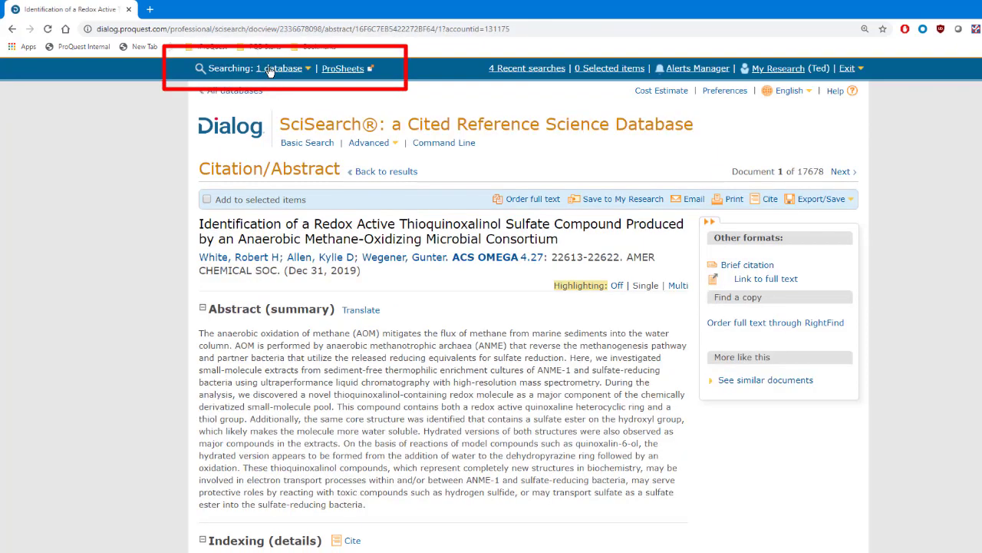
pyautogui.scroll(-3, 89, 158)
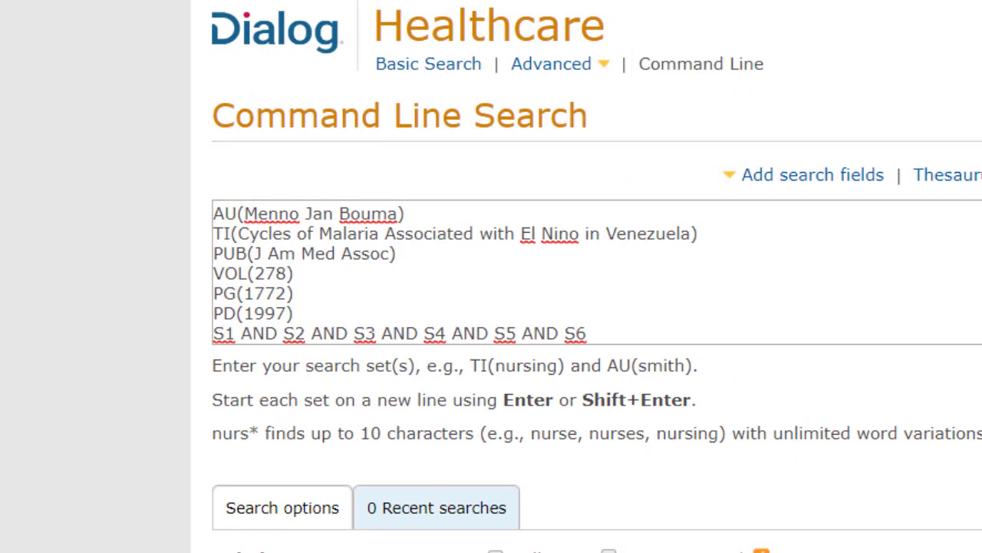
# Step: Run the entered author, title, publication, VOL(278), PG(1772) and PD(1997) sets together with their combination S1 through S6, and review the sets
pyautogui.click(817, 246)
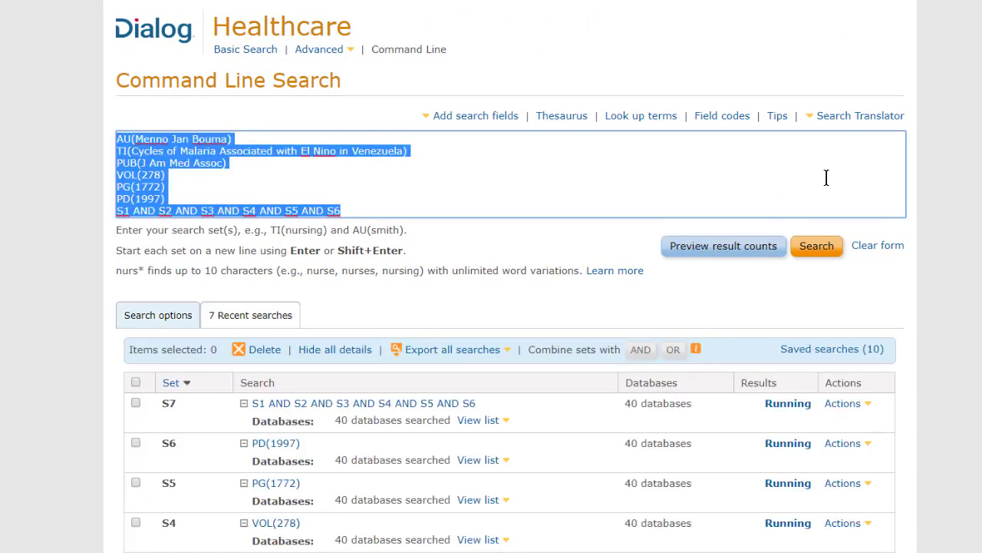
pyautogui.click(888, 165)
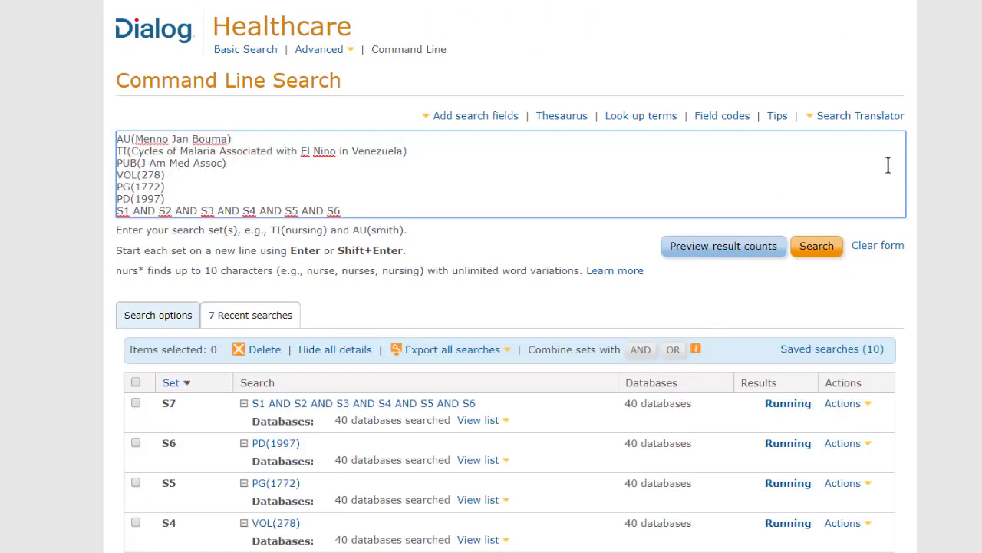
pyautogui.scroll(-4, 491, 307)
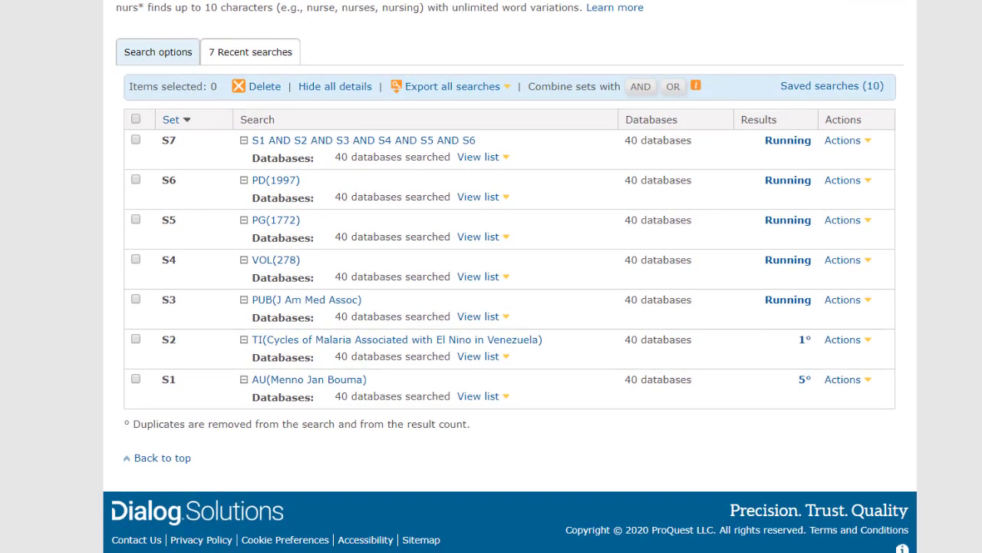
pyautogui.scroll(3, 559, 384)
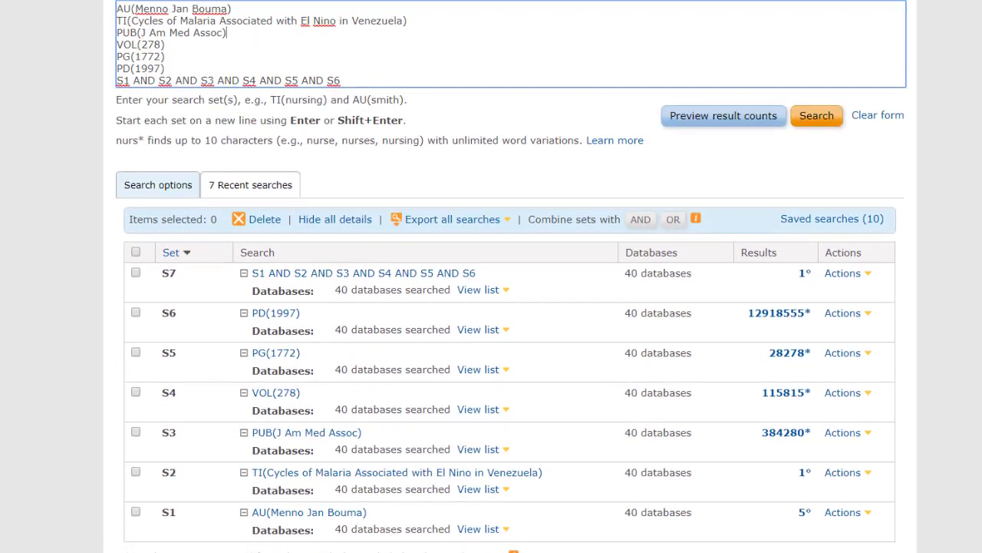
# Step: Show the results of combined set S7 and open the record "Cycles of malaria associated with El Nino in Venezuela"
pyautogui.tripleClick(412, 343)
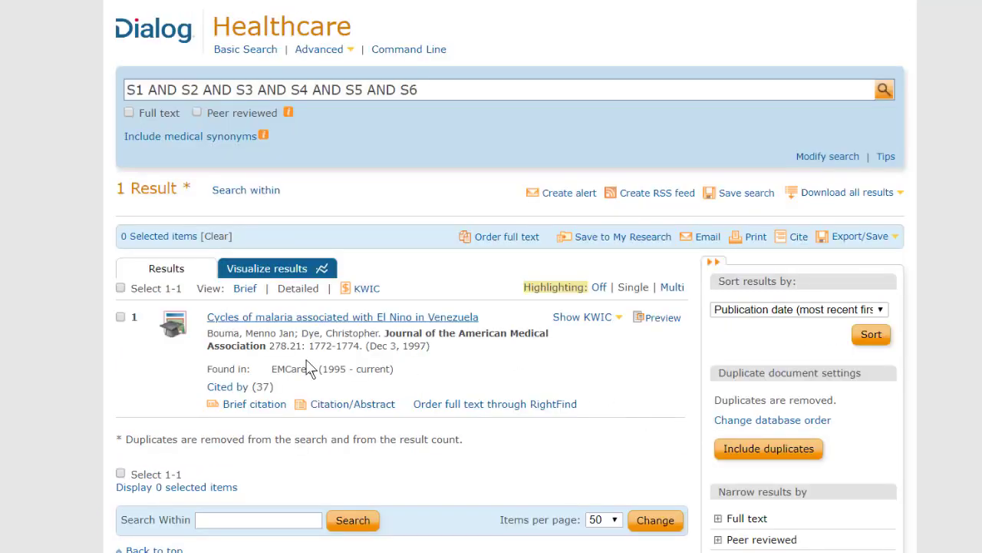
pyautogui.tripleClick(304, 320)
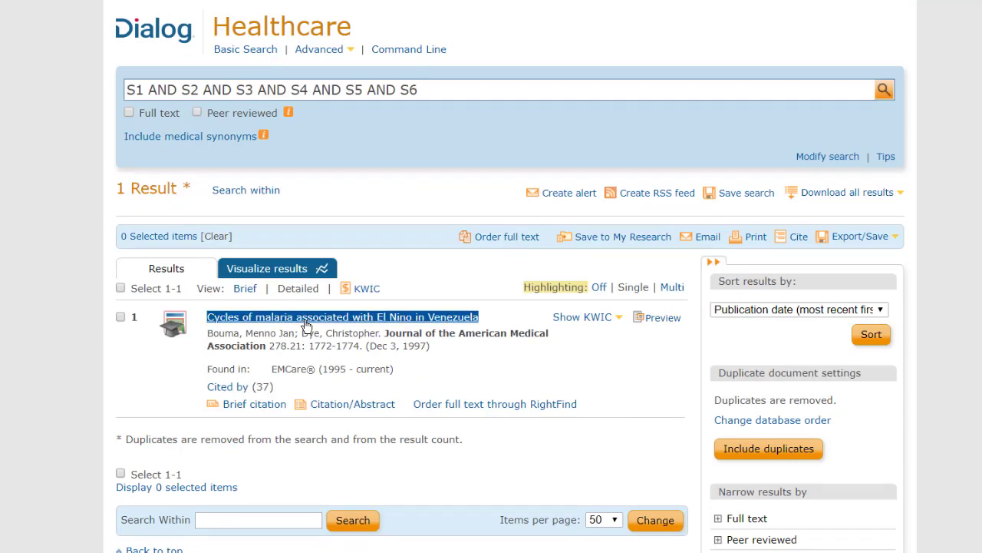
pyautogui.click(305, 325)
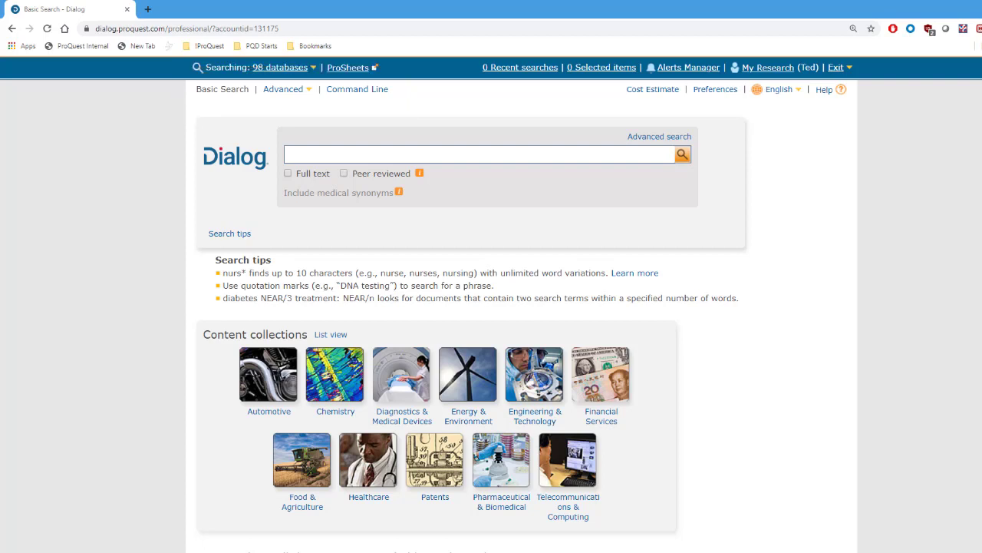
# Step: Open the Look Up Citation form and check the author index for the author's surname and first initial
pyautogui.click(280, 92)
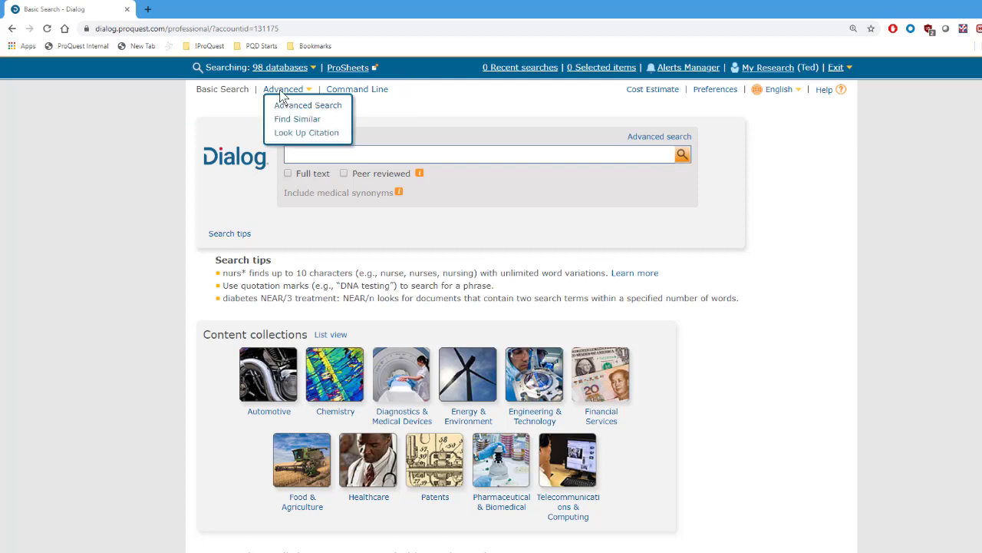
pyautogui.click(286, 134)
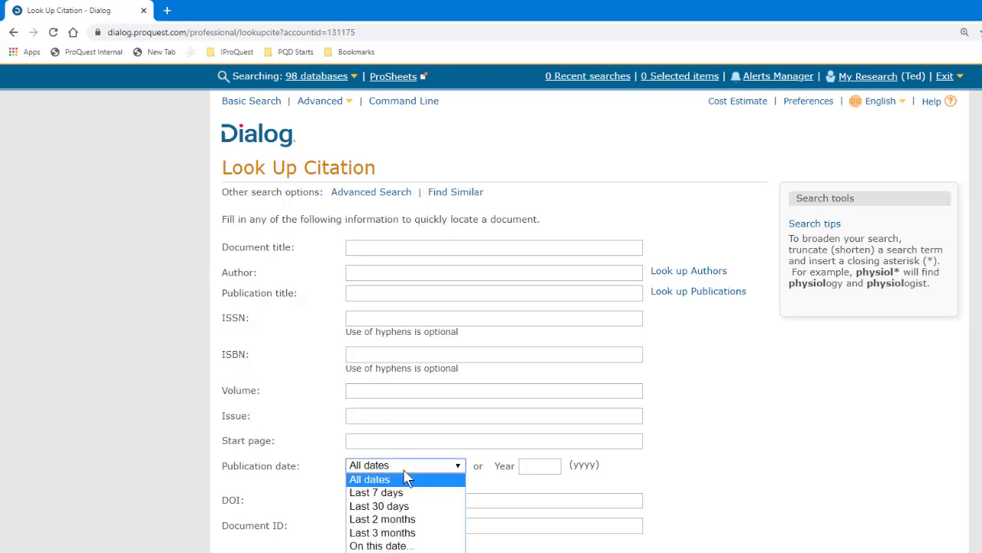
pyautogui.click(709, 274)
pyautogui.click(437, 213)
pyautogui.write('bou')
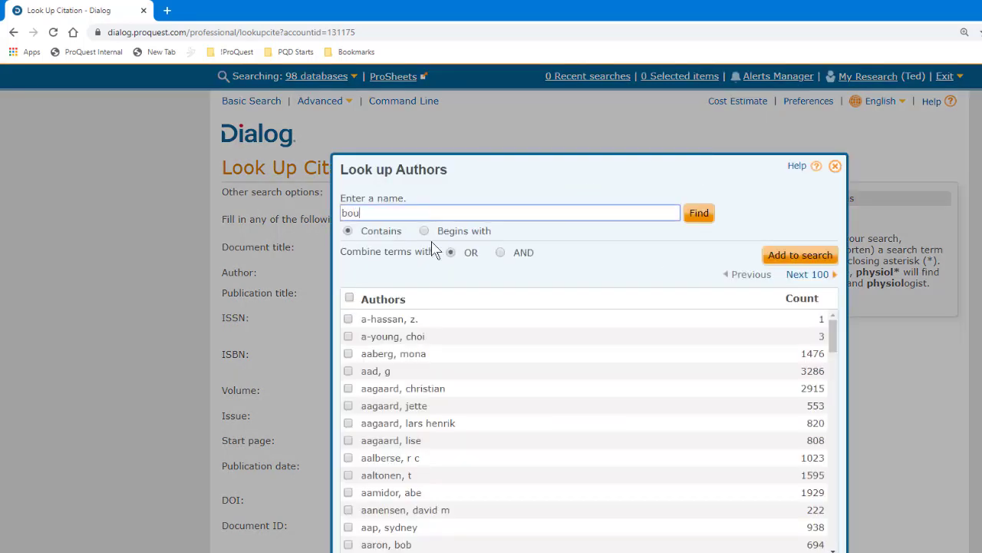
pyautogui.write('ma m')
pyautogui.click(687, 209)
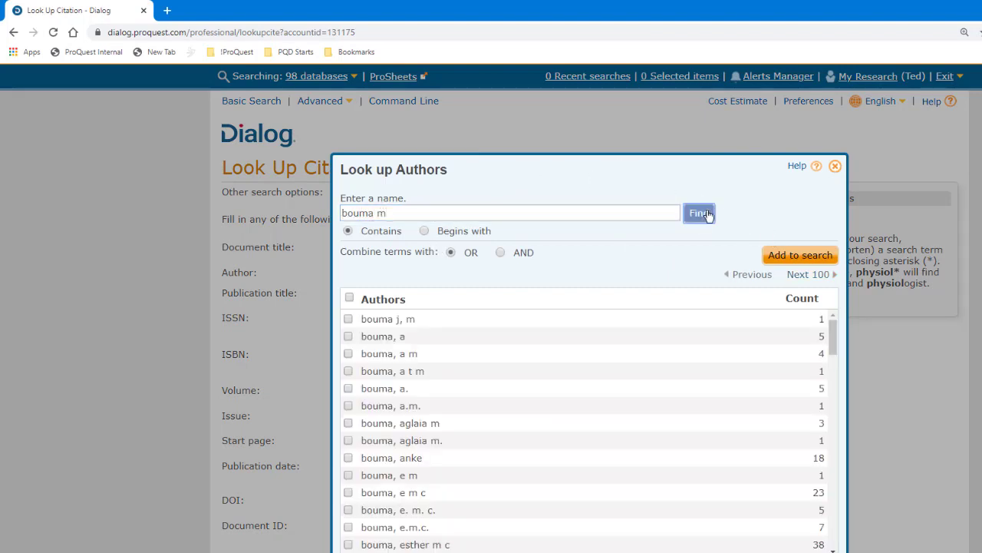
pyautogui.click(835, 166)
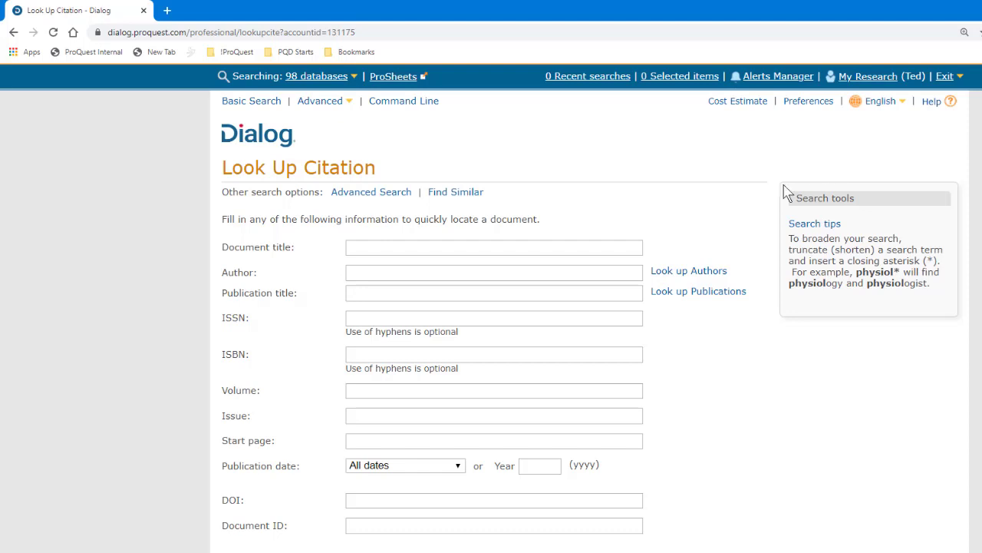
# Step: Search for the citation with document title malaria "el nino", the author's surname and year 1997
pyautogui.click(477, 245)
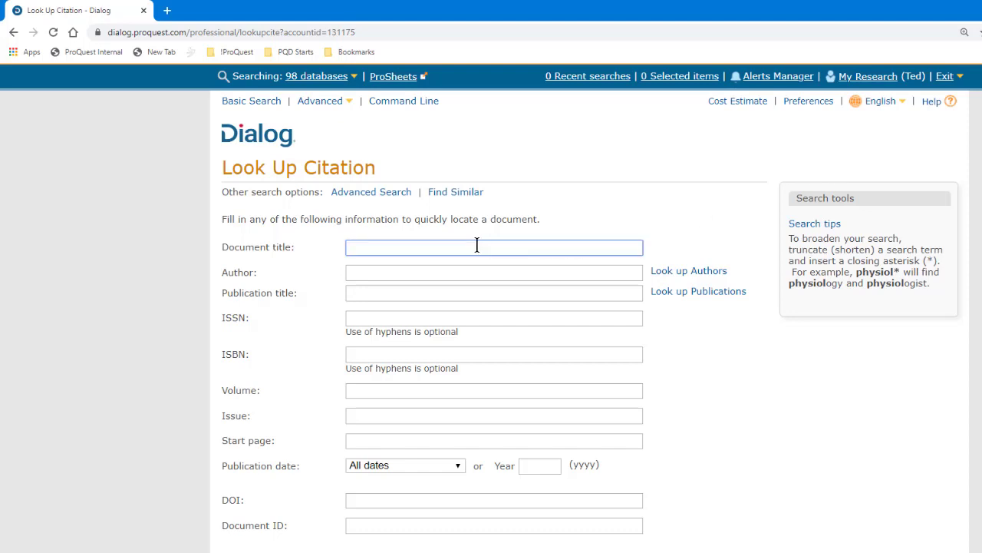
pyautogui.write('malaria "el nino"')
pyautogui.click(409, 273)
pyautogui.write('bouma')
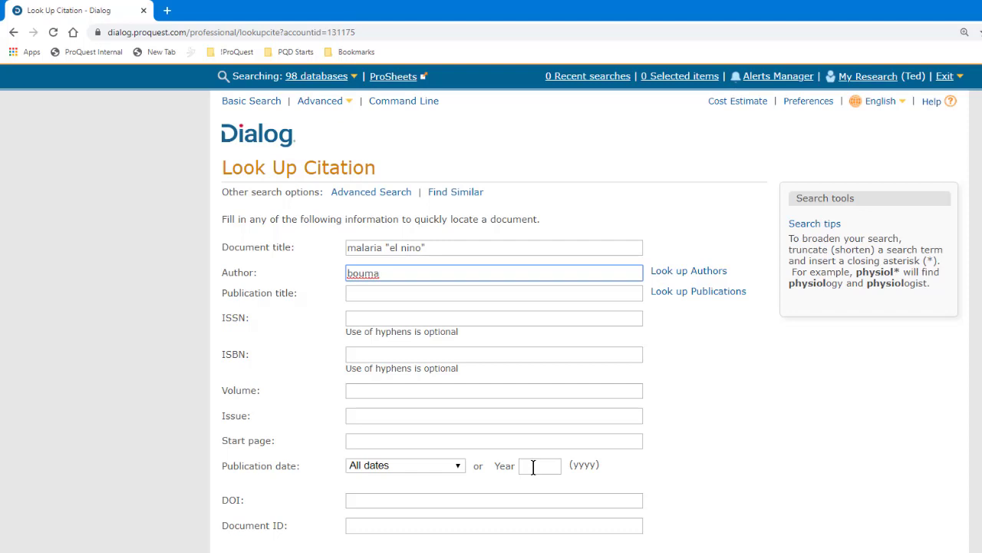
pyautogui.click(533, 467)
pyautogui.write('1997')
pyautogui.press('Return')
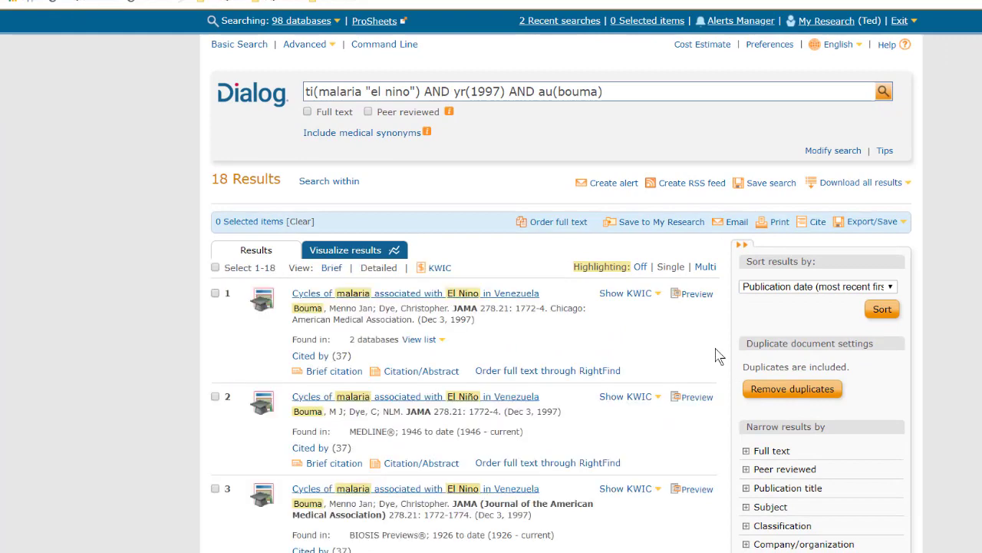
# Step: Open the first result, "Cycles of malaria associated with El Nino in Venezuela"
pyautogui.scroll(-3, 714, 351)
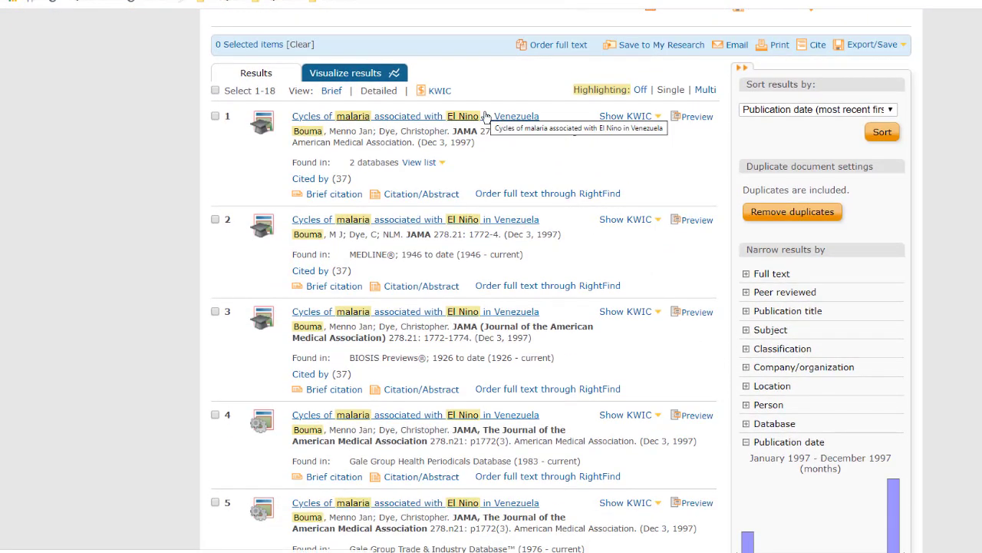
pyautogui.tripleClick(486, 116)
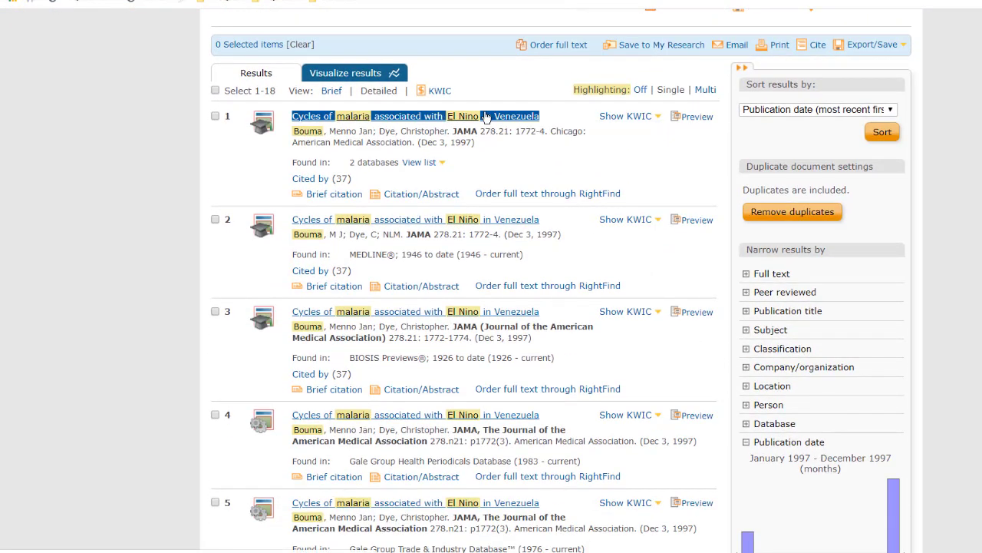
pyautogui.click(485, 116)
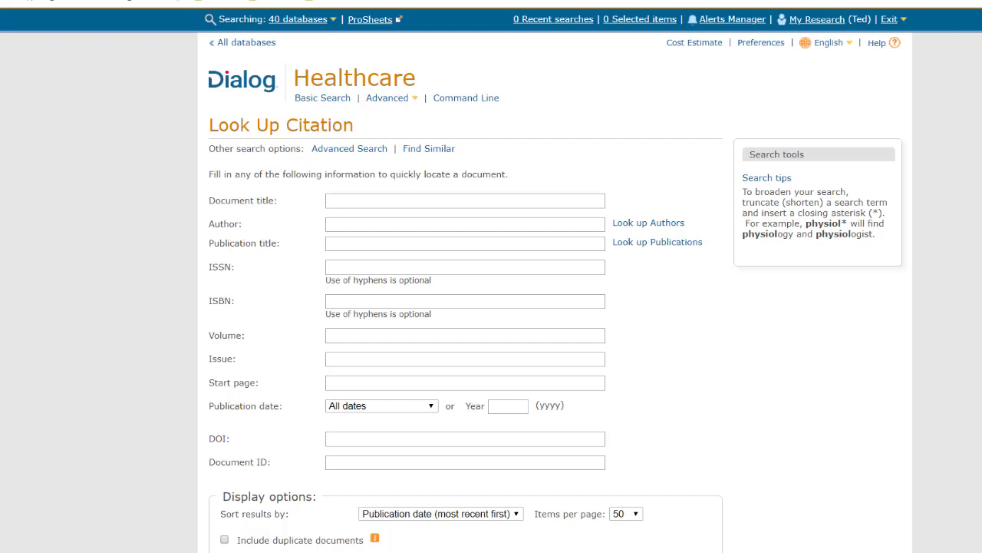
# Step: Fill in the Healthcare citation form with the author's surname, document title "angiotensin" and publication title "kidney or dialysis"
pyautogui.click(335, 225)
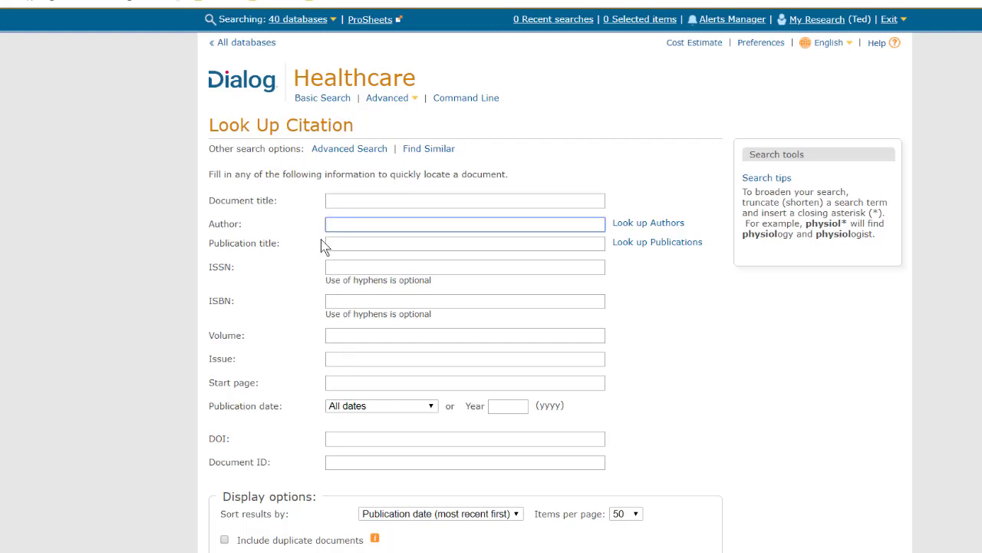
pyautogui.write('Benndorf')
pyautogui.click(337, 202)
pyautogui.write('amniot')
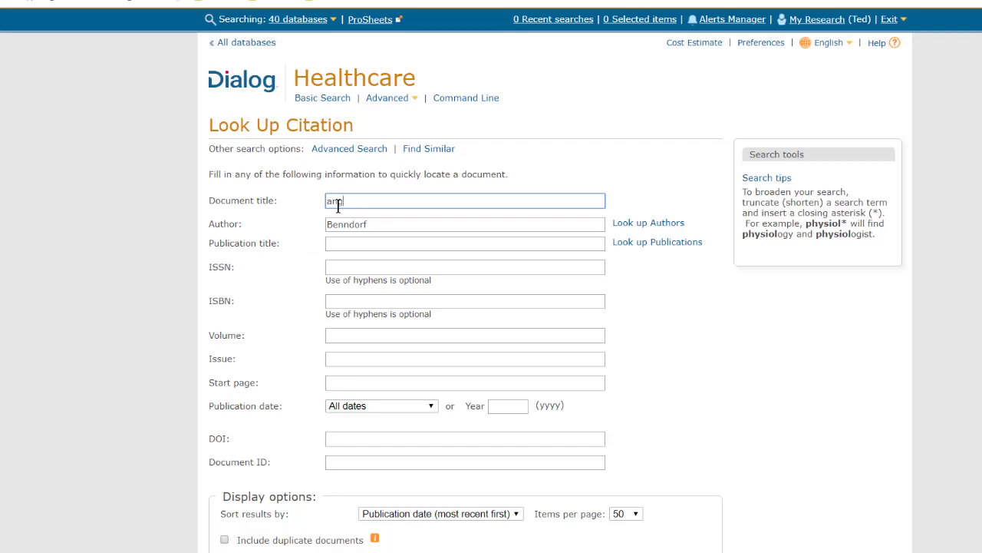
pyautogui.write('ensin')
pyautogui.click(332, 245)
pyautogui.write('kidney ')
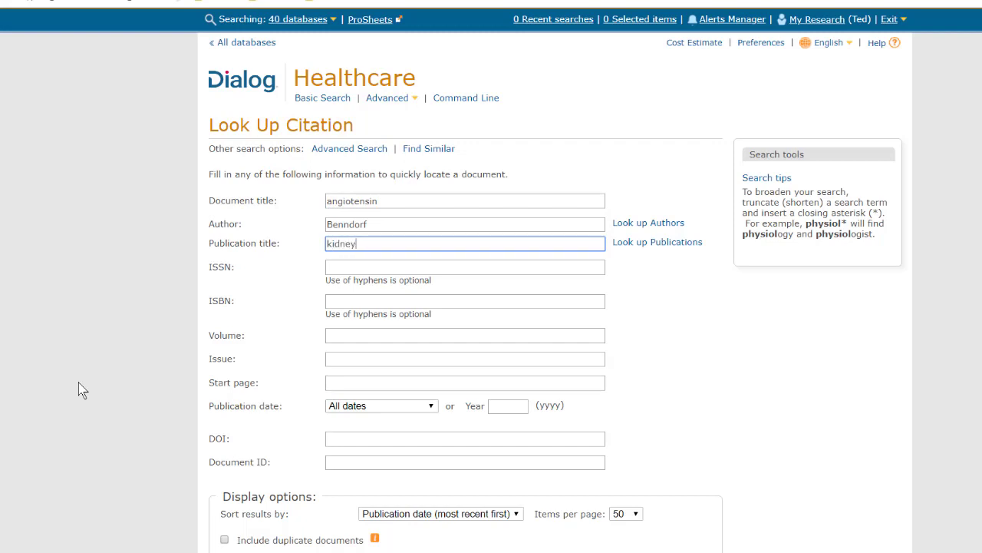
pyautogui.write('or dialysis')
# Step: Run the citation search with the publication date kept at All dates, and open the article on angiotensin II type 2 receptor deficiency
pyautogui.click(374, 409)
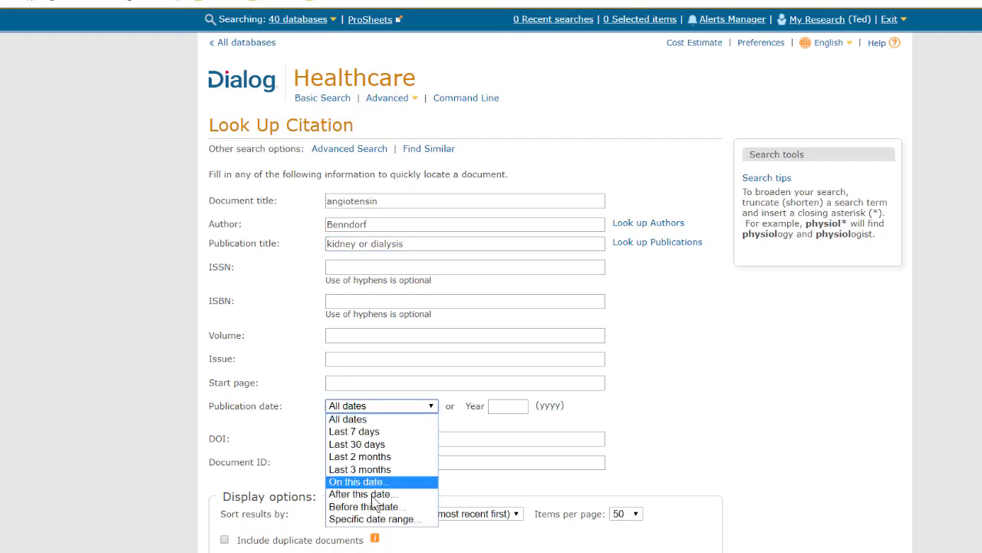
pyautogui.click(116, 438)
pyautogui.scroll(-2, 205, 507)
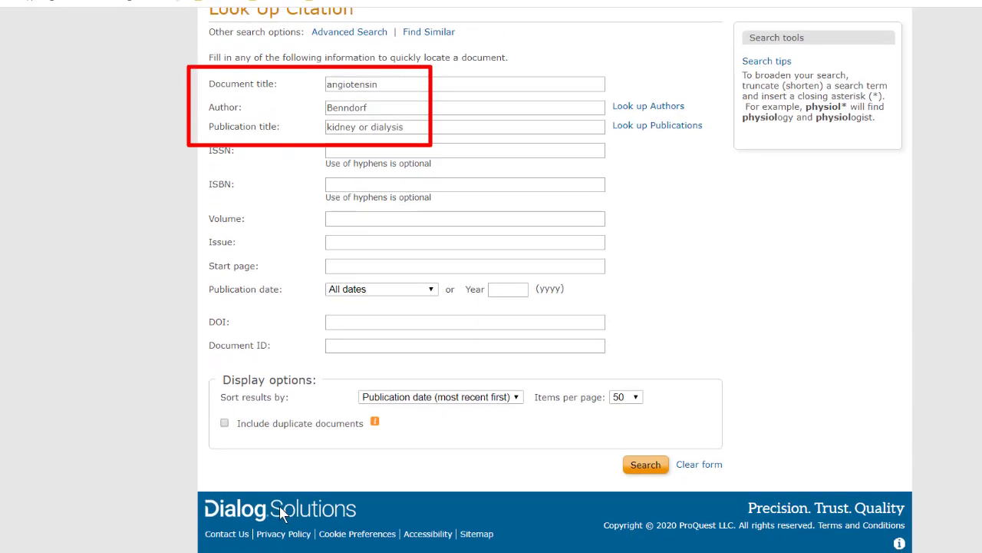
pyautogui.click(645, 465)
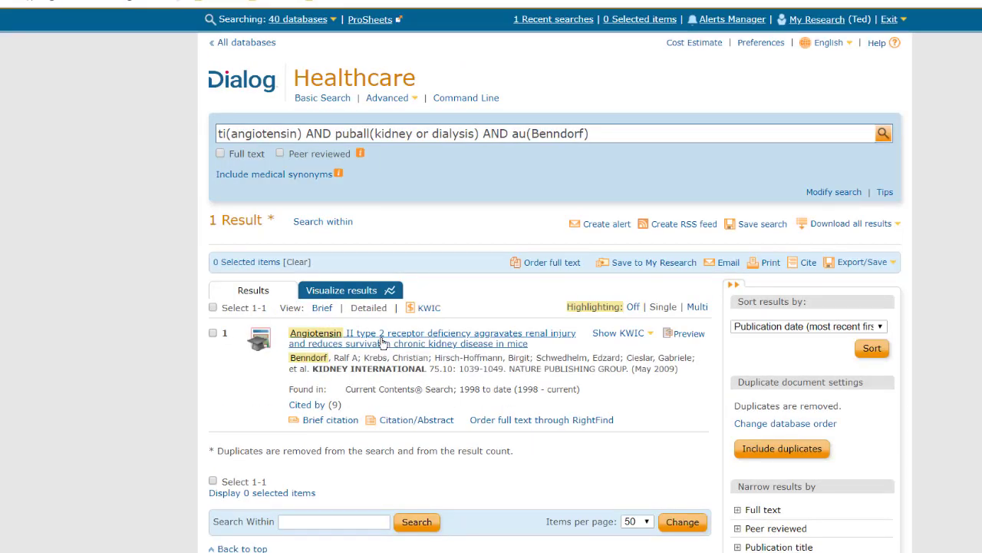
pyautogui.click(382, 342)
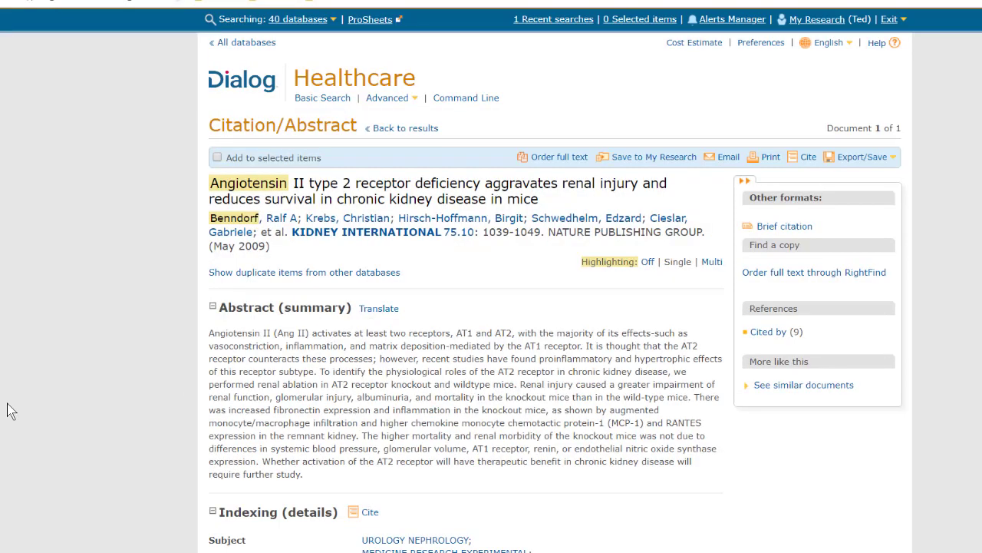